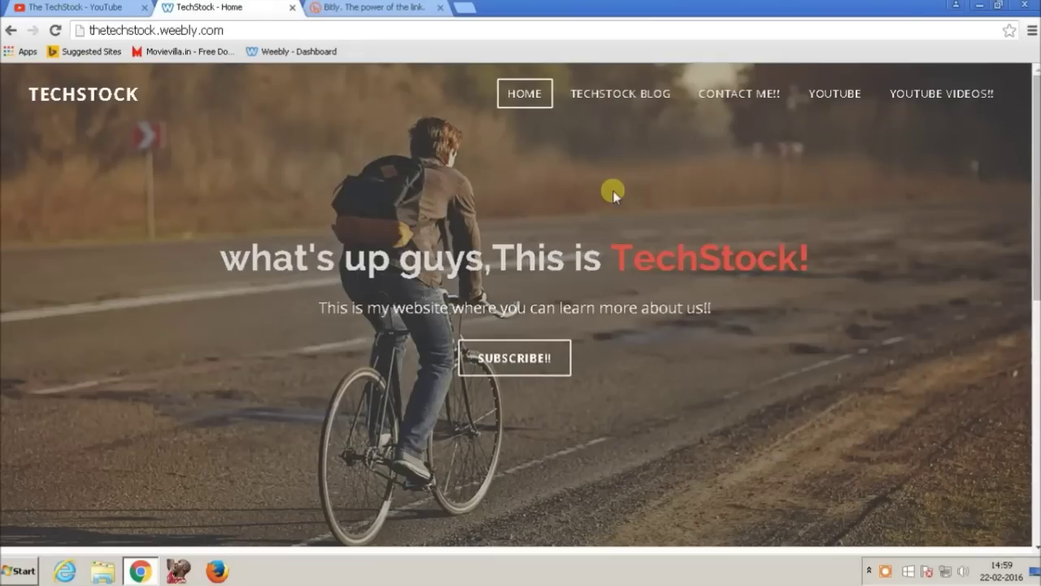
# - Reload The TechStock YouTube channel page and select its web address
pyautogui.moveTo(237, 30); pyautogui.dragTo(90, 41)
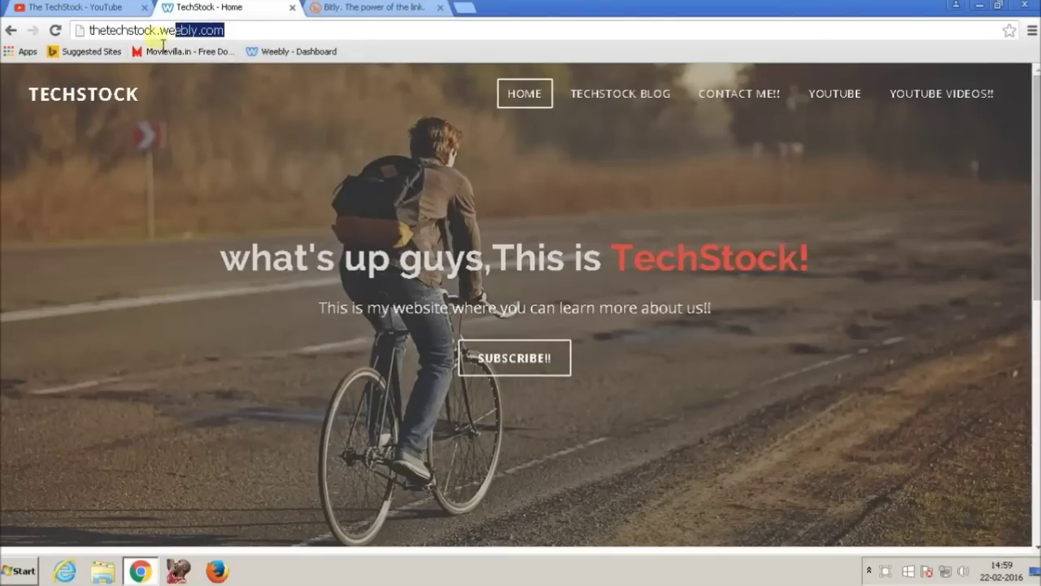
pyautogui.click(126, 160)
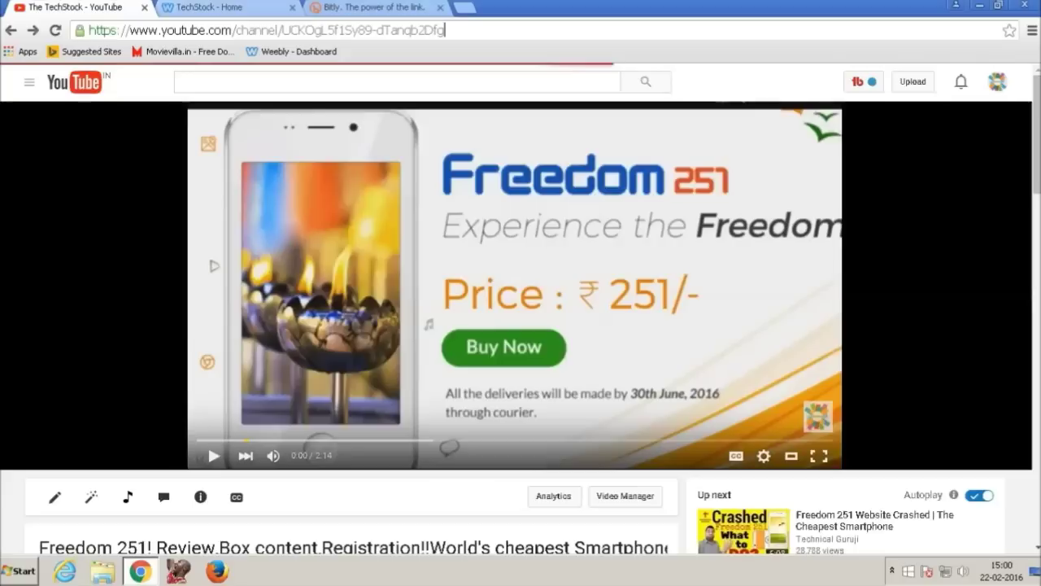
pyautogui.click(82, 7)
pyautogui.press('Return')
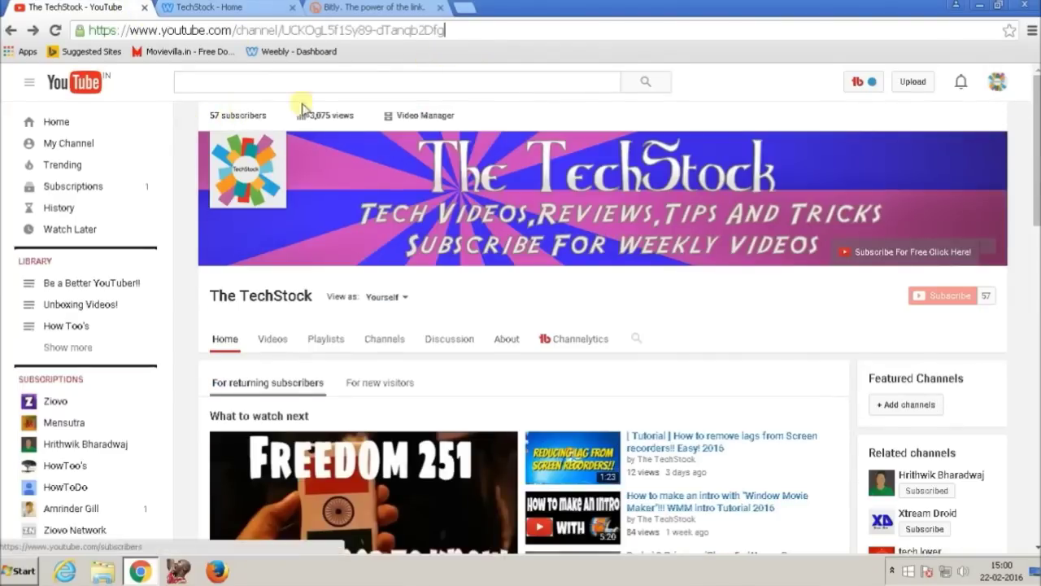
pyautogui.click(480, 37)
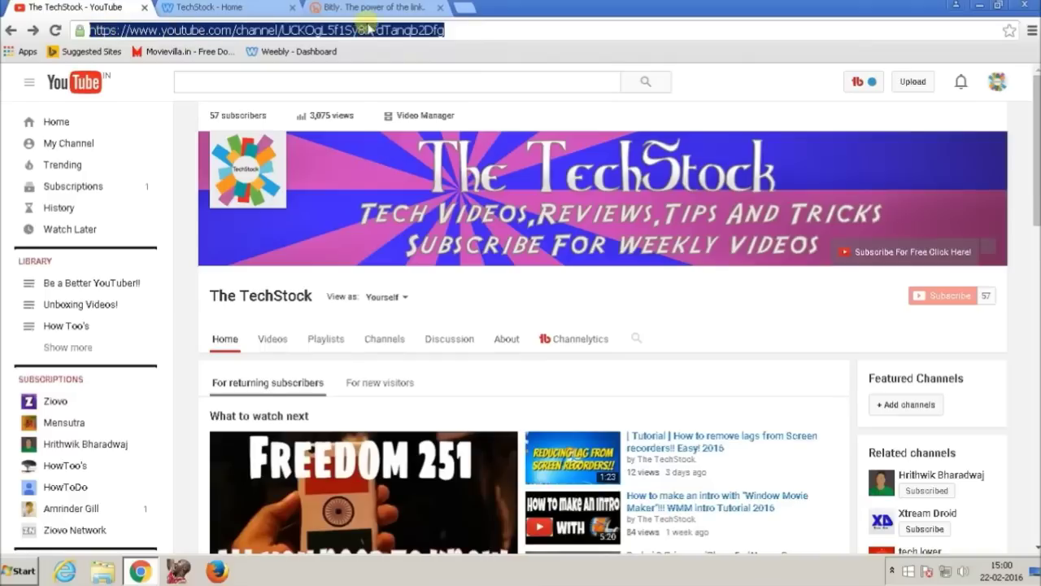
pyautogui.click(498, 30)
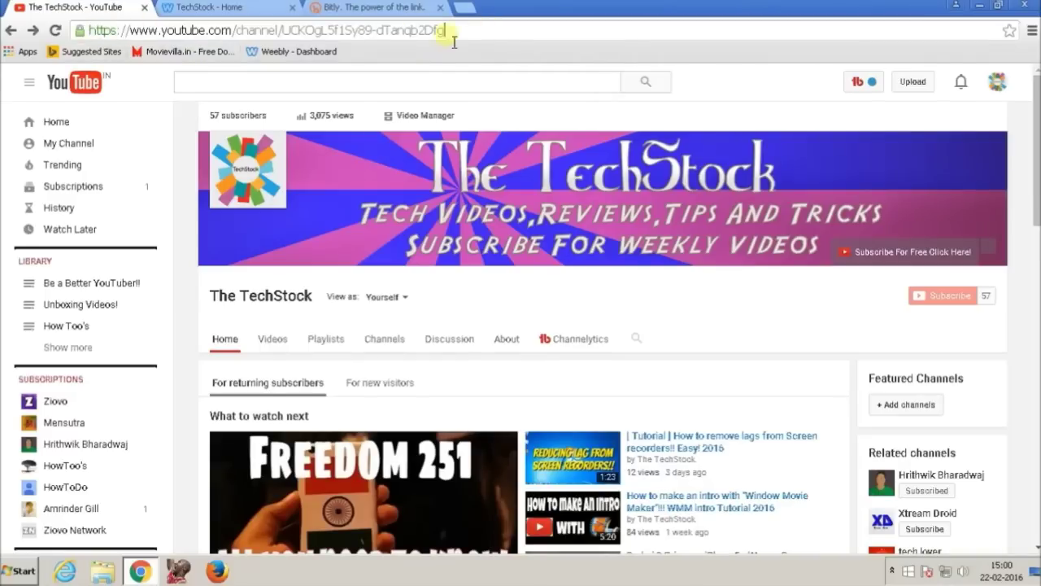
# - Review the Bitly dashboard's saved bitlinks, then select the channel address for copying
pyautogui.click(370, 8)
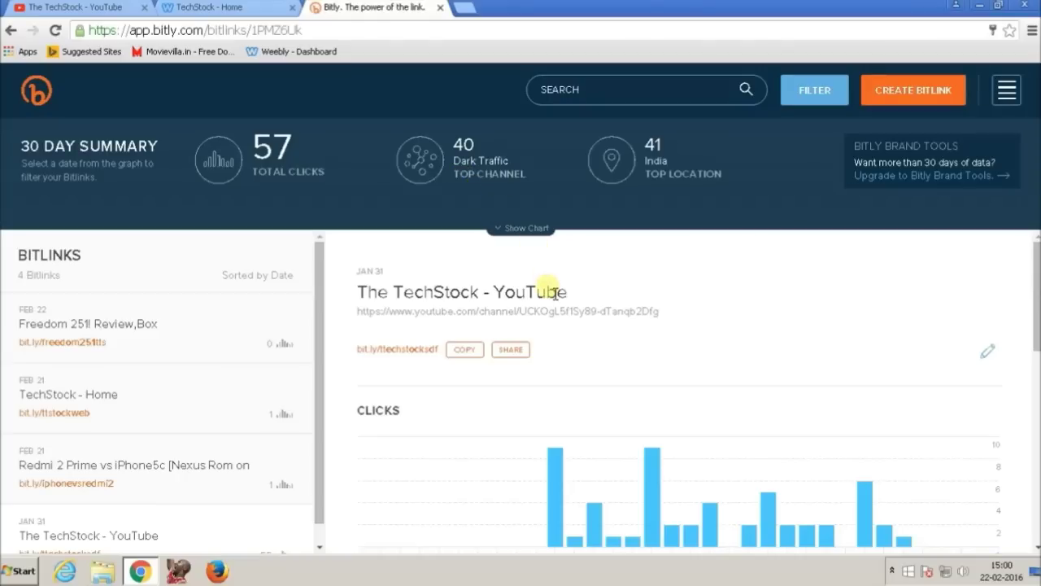
pyautogui.scroll(-4, 679, 328)
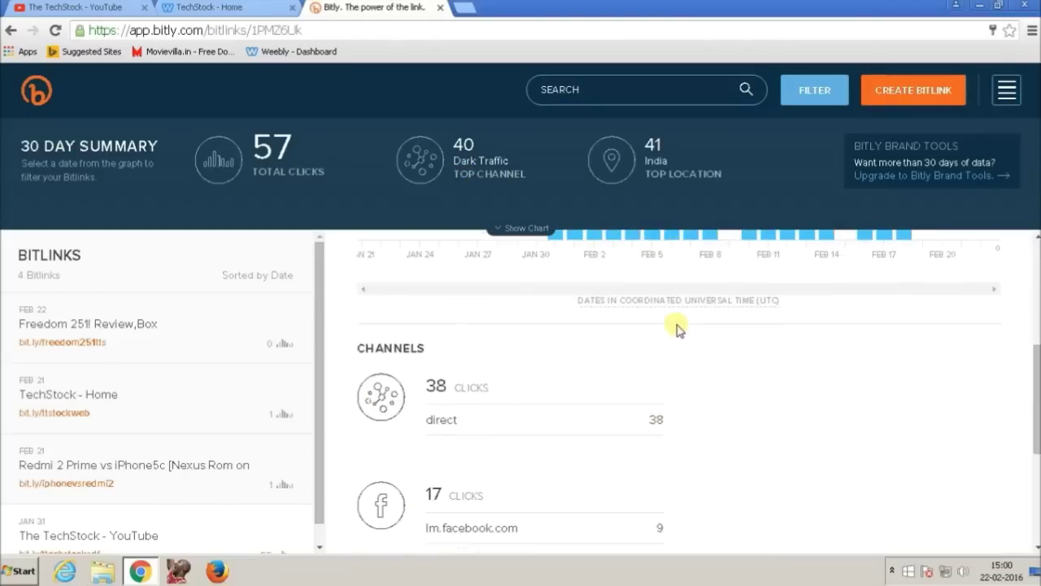
pyautogui.scroll(4, 680, 328)
pyautogui.click(94, 7)
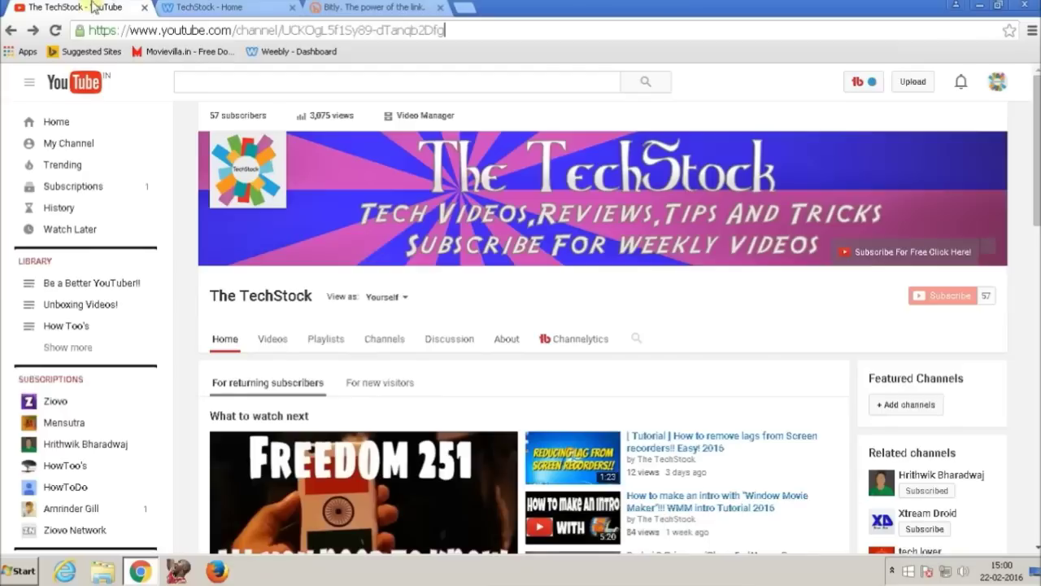
pyautogui.click(241, 30)
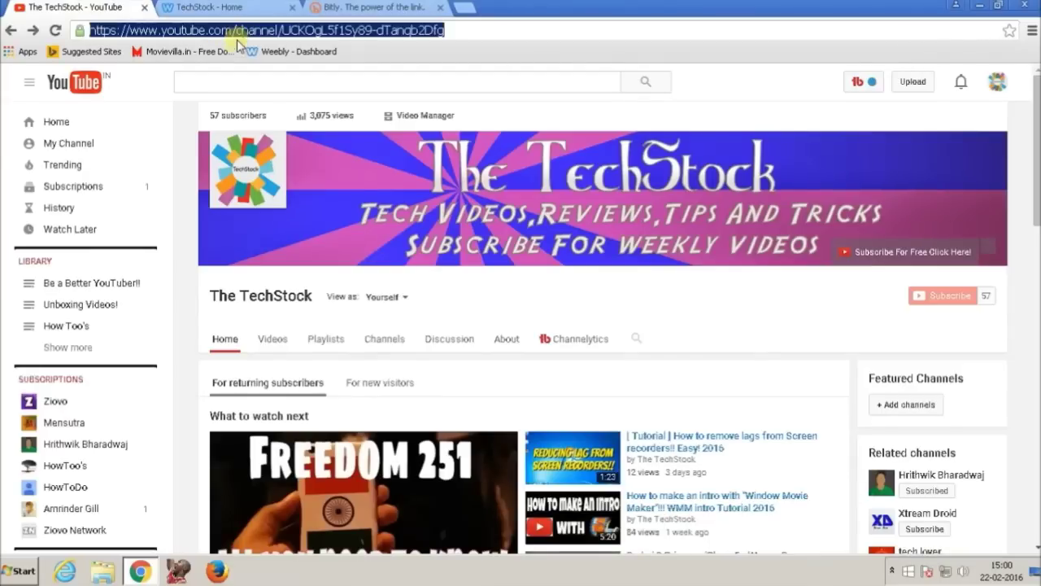
pyautogui.click(364, 8)
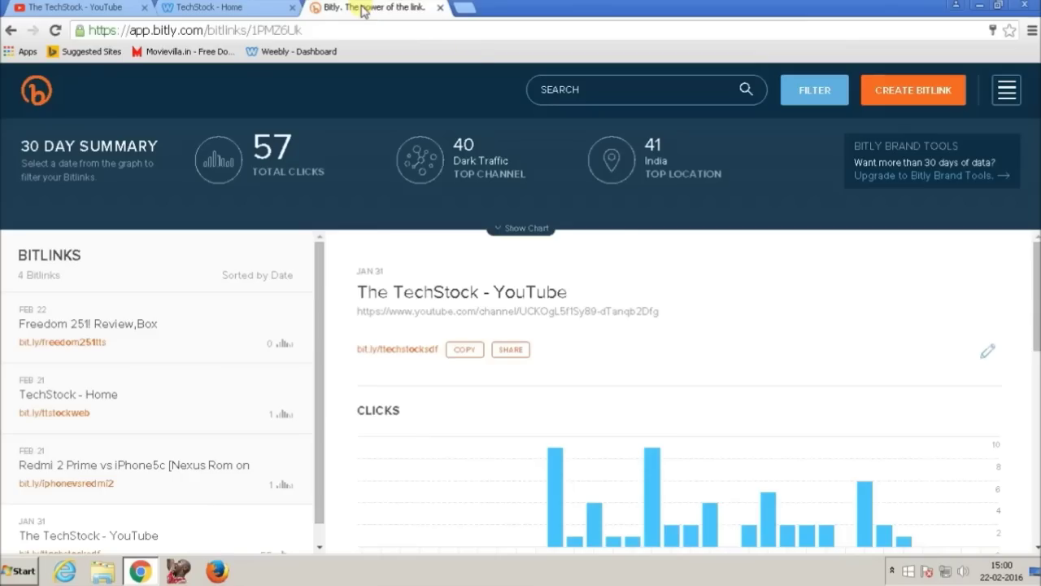
pyautogui.click(912, 92)
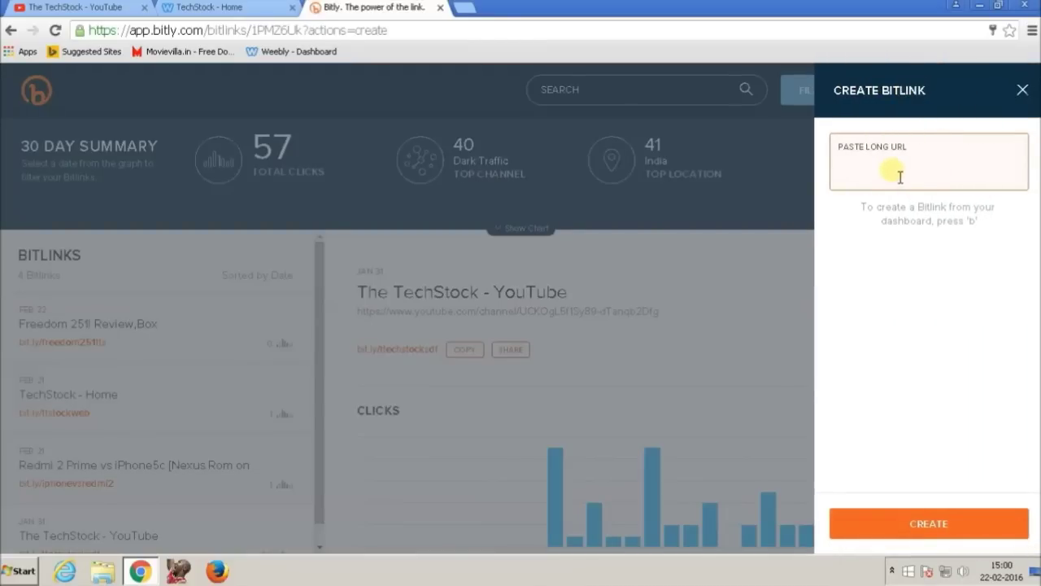
pyautogui.write('https://www.youtube.com/channel/UCKOgL5f1Sy89-dTanqb2Dfg')
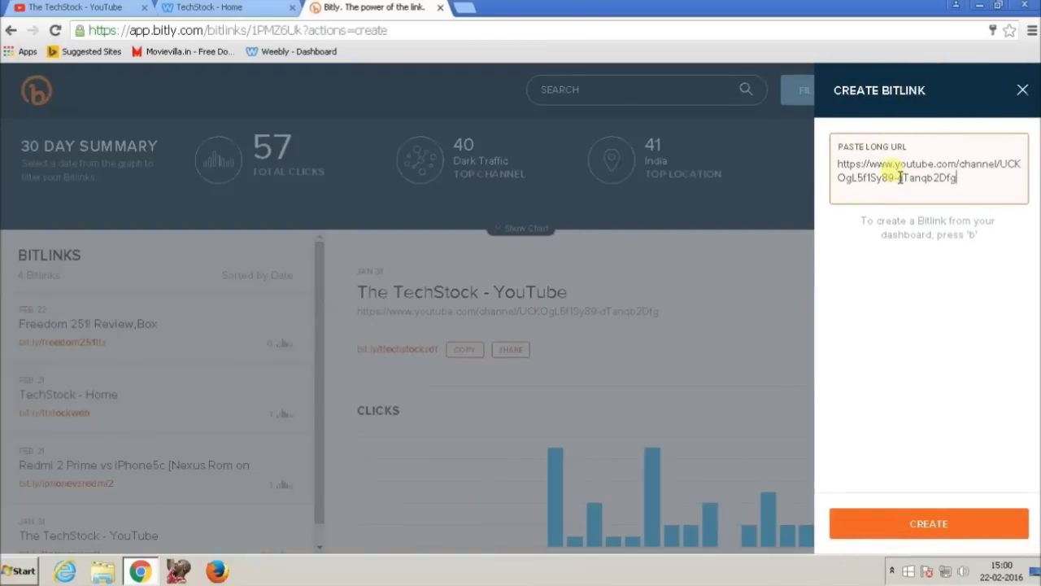
pyautogui.press('Return')
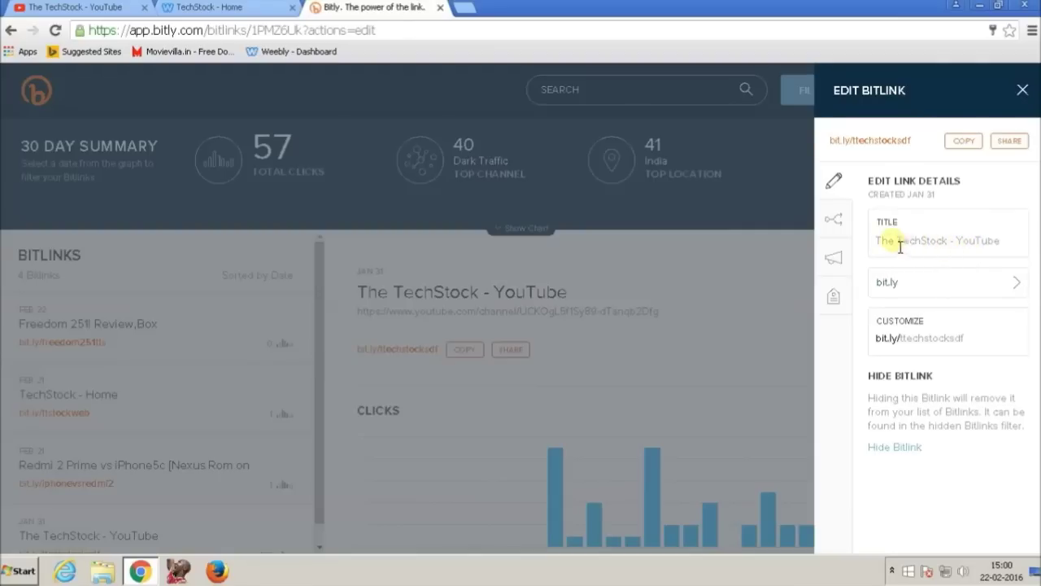
pyautogui.click(1022, 91)
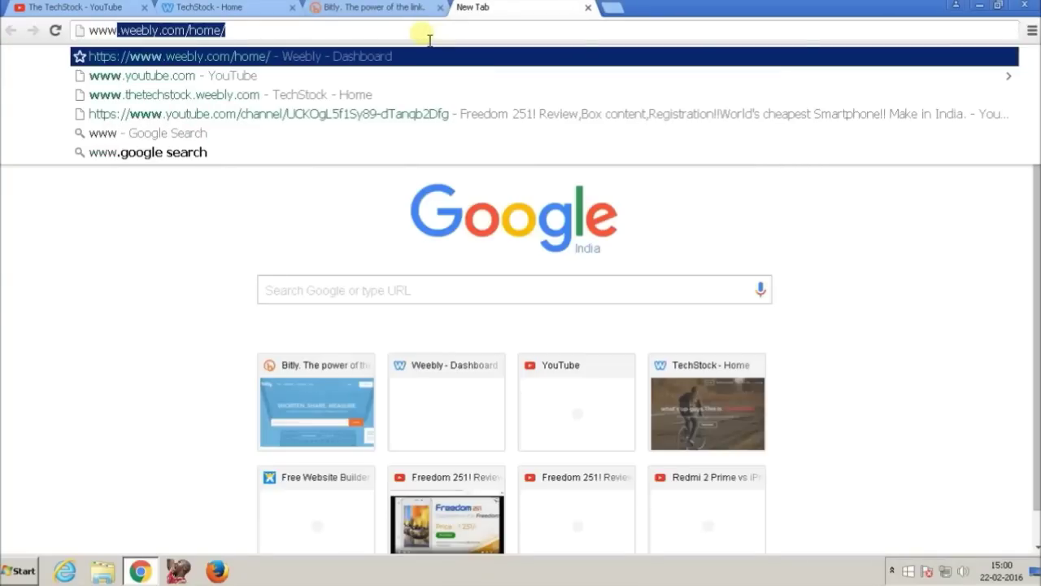
pyautogui.write('.')
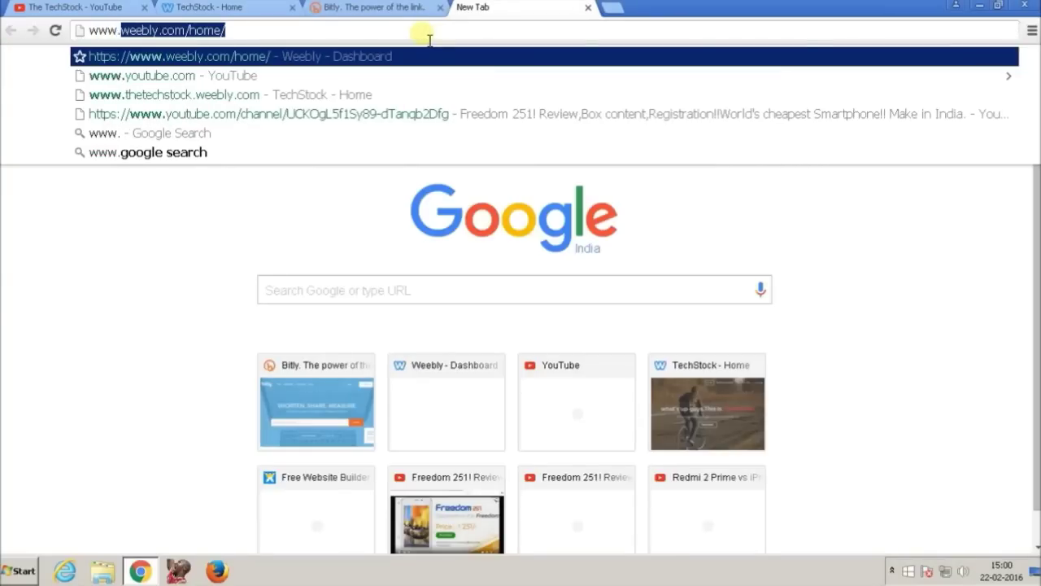
pyautogui.write('bi')
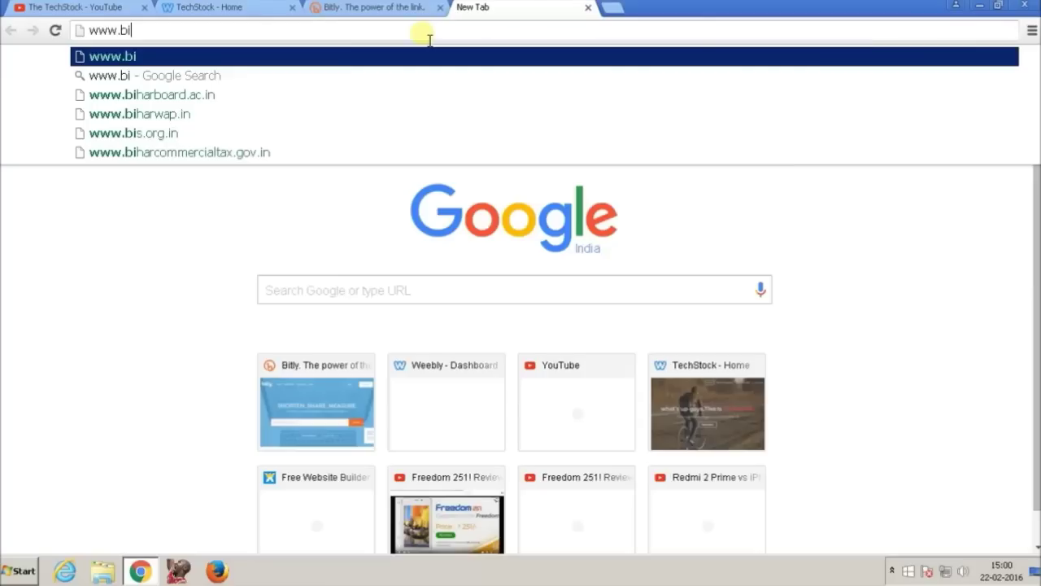
pyautogui.write('t.ly')
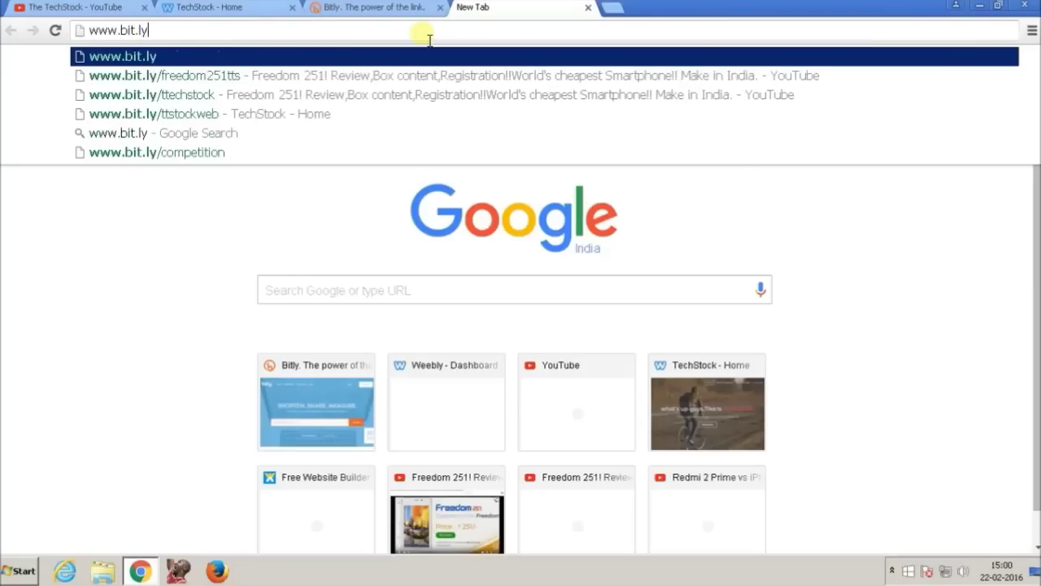
pyautogui.write('/')
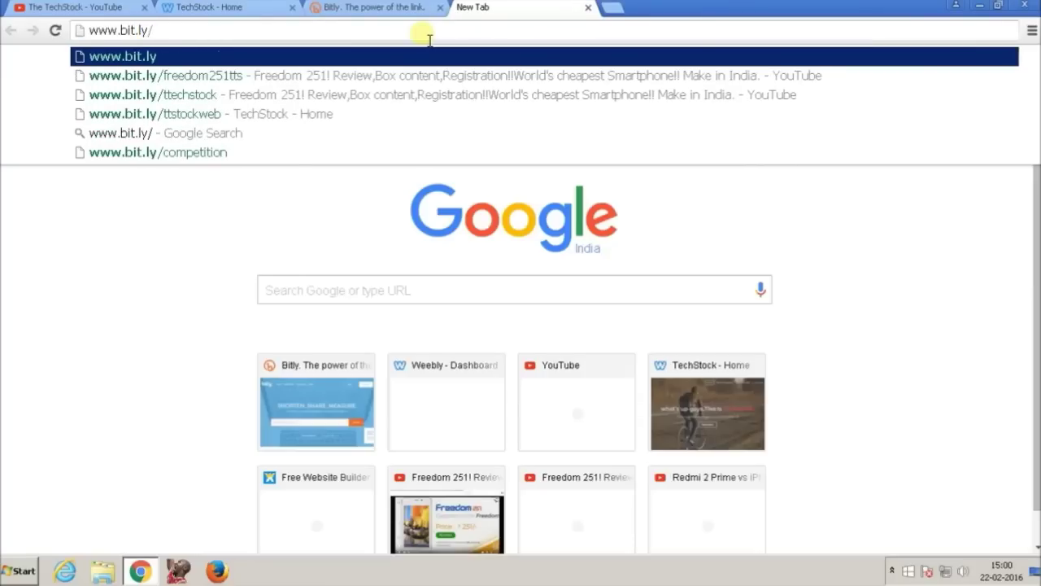
pyautogui.write('tte')
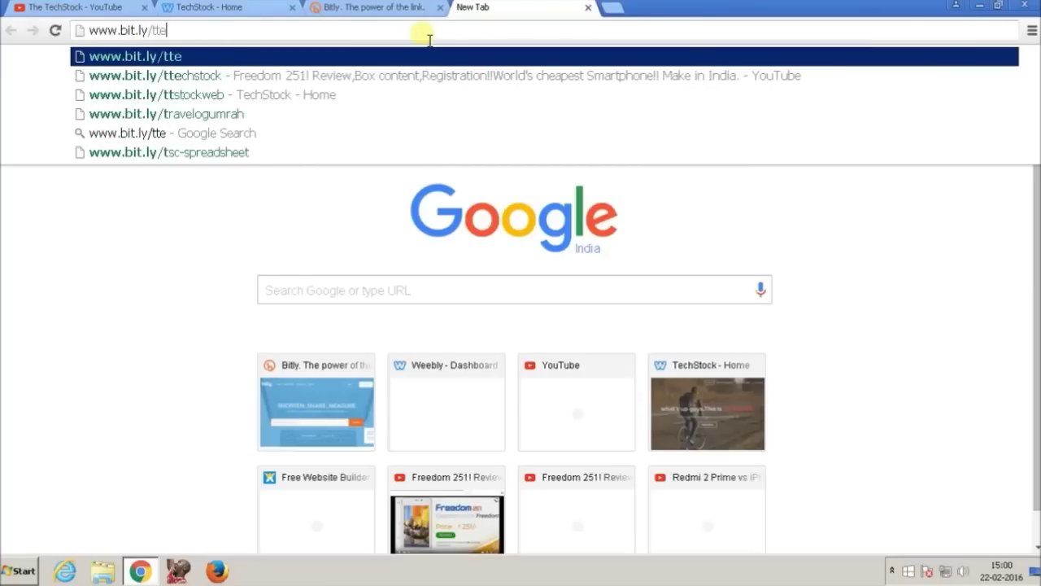
pyautogui.write('chstoc')
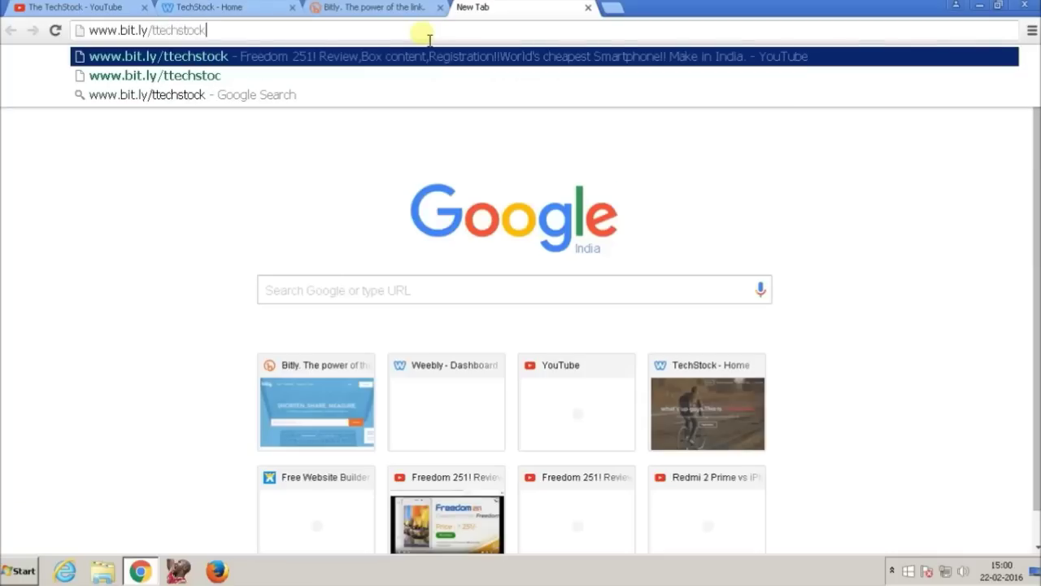
pyautogui.write('k')
pyautogui.press('Return')
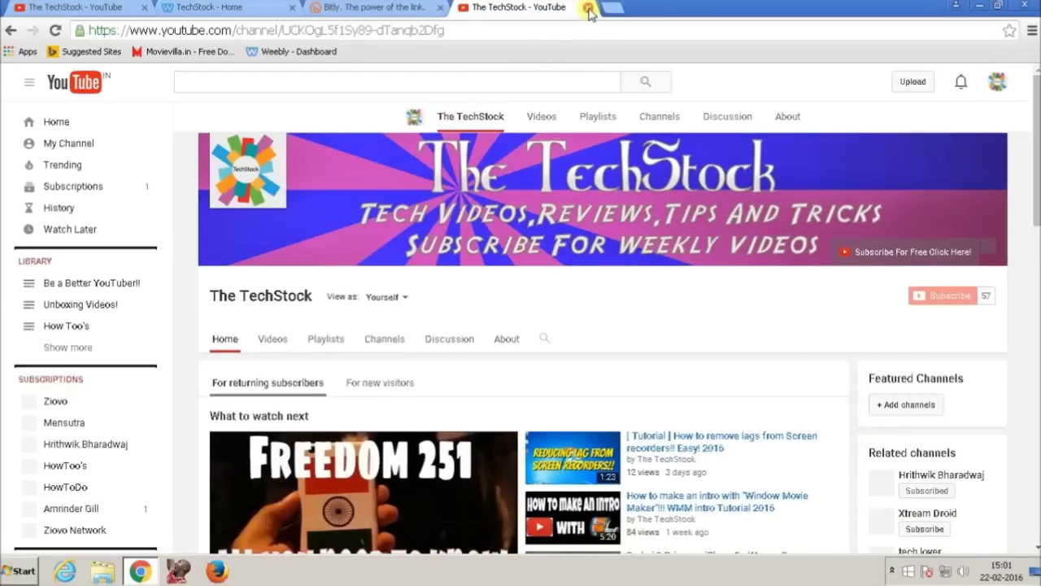
# - Close the short-link tab and scroll down The TechStock channel's video list
pyautogui.click(588, 8)
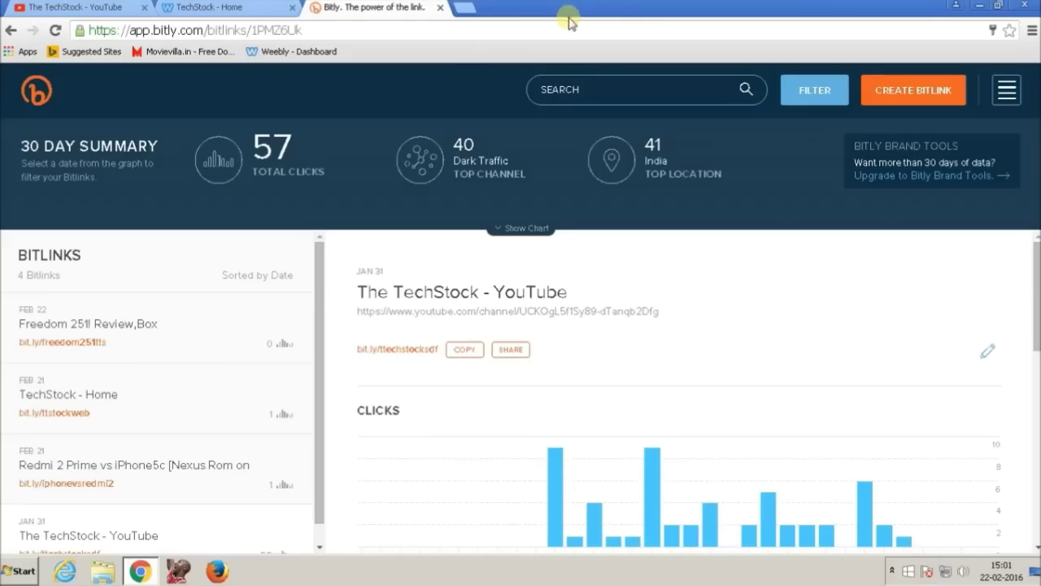
pyautogui.click(96, 6)
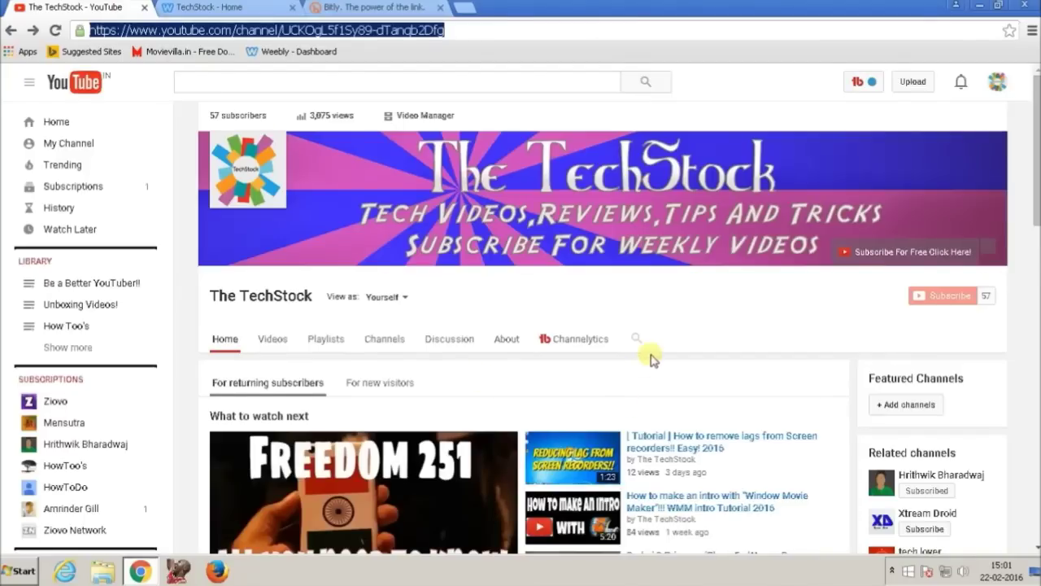
pyautogui.scroll(-2, 651, 358)
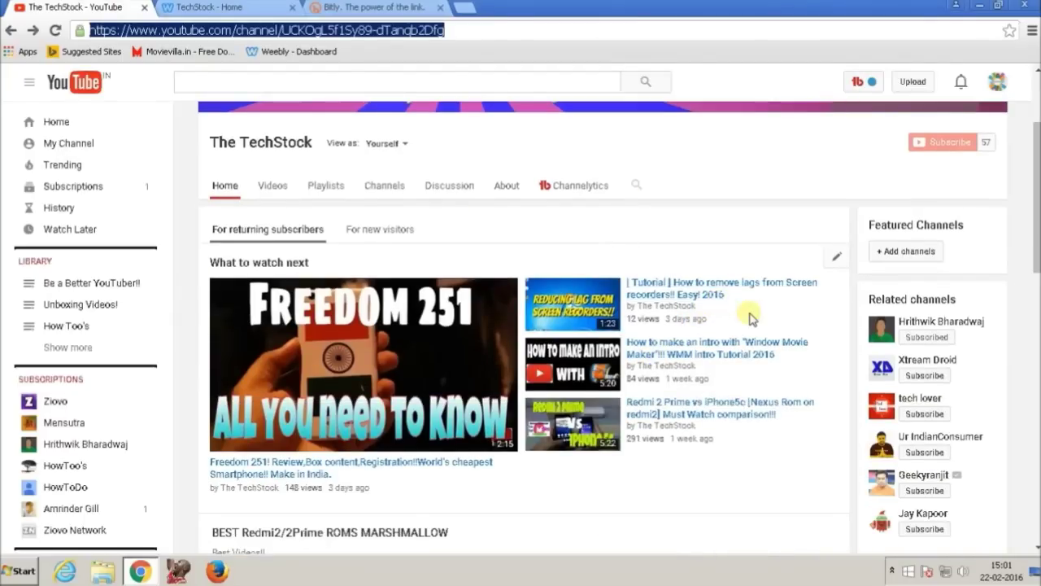
pyautogui.scroll(-2, 755, 321)
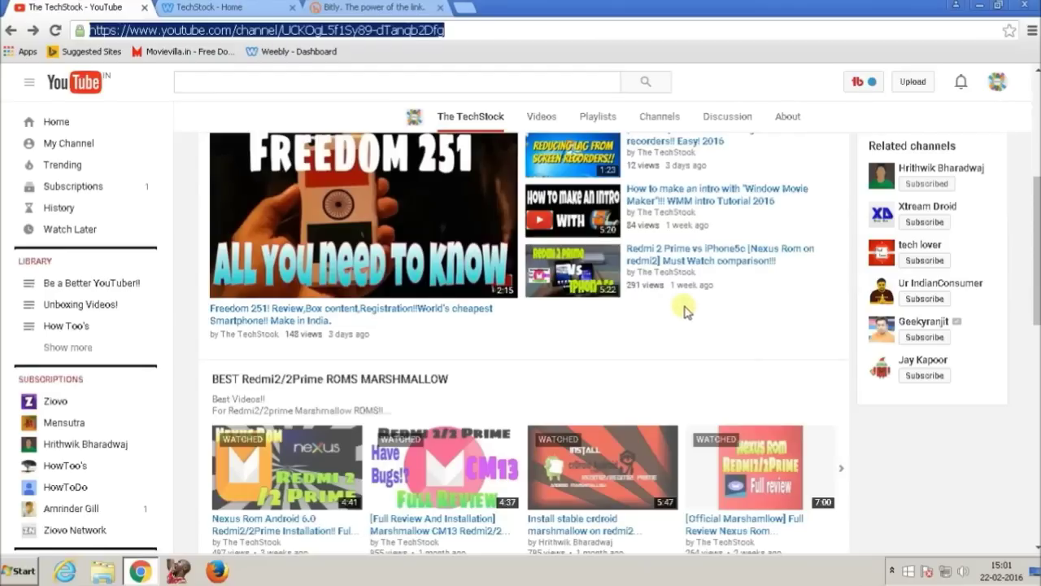
# - Open and pause the Window Movie Maker intro video, selecting its web address
pyautogui.click(750, 203)
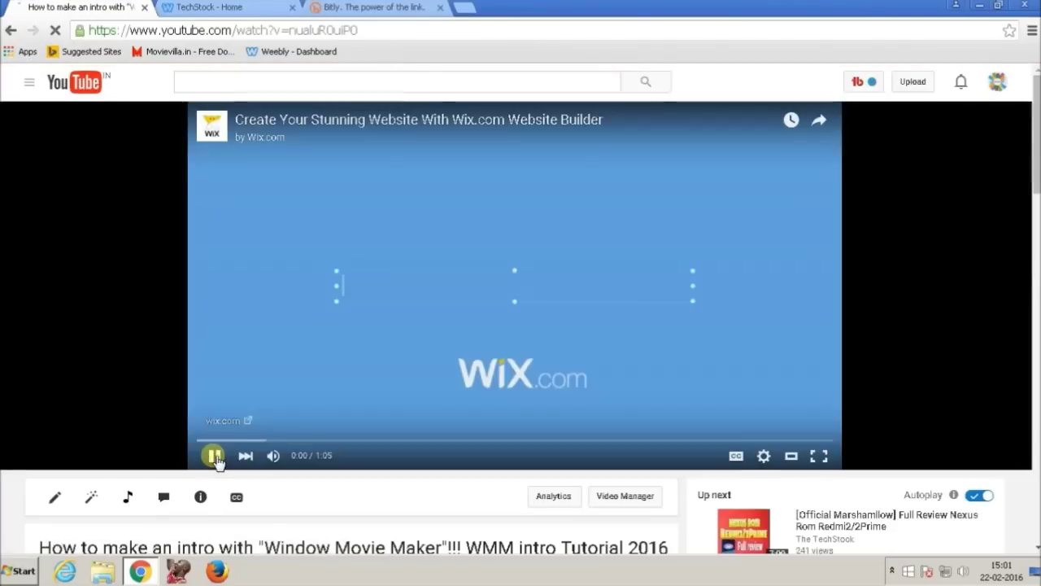
pyautogui.click(209, 456)
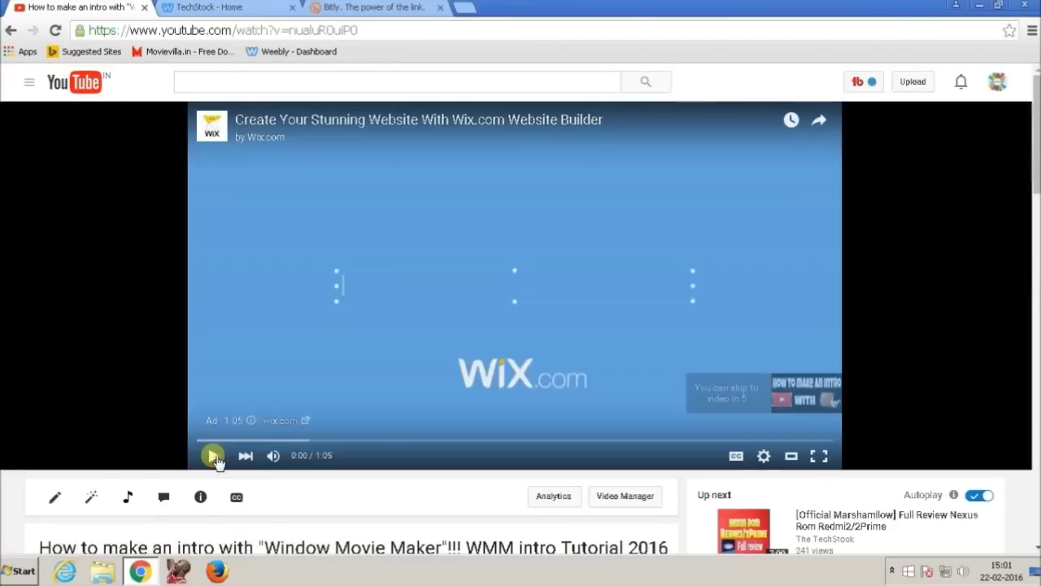
pyautogui.click(246, 31)
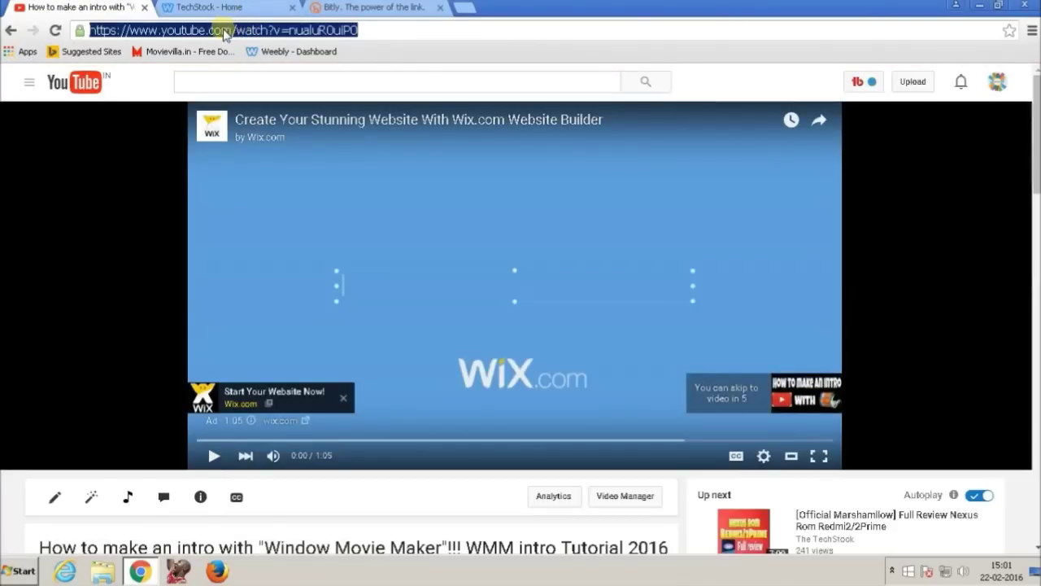
pyautogui.click(9, 31)
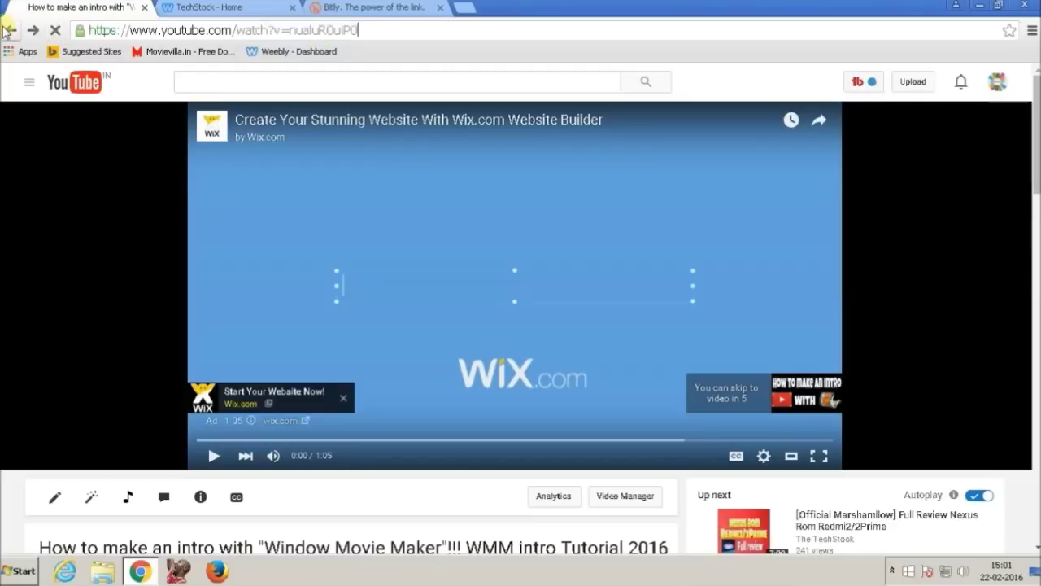
pyautogui.click(372, 10)
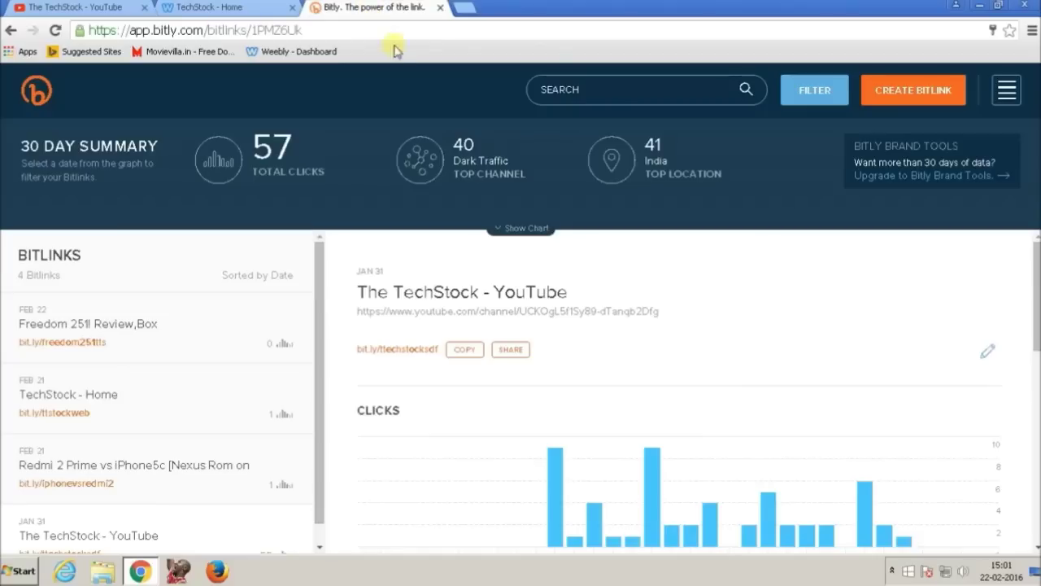
# - Create a bitlink from the pasted intro video URL and select its random ending 1T12dJ4
pyautogui.click(912, 94)
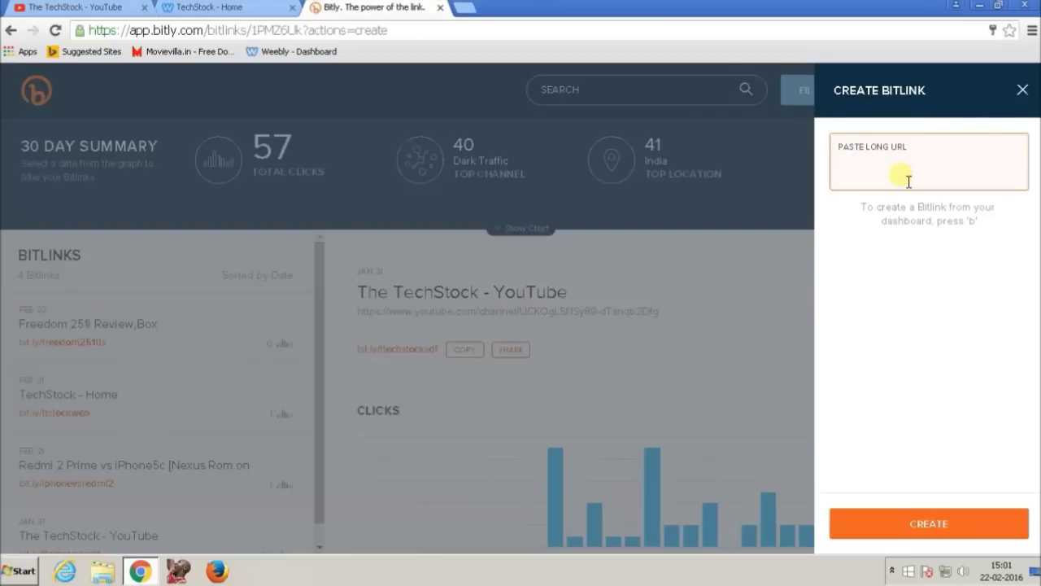
pyautogui.write('https://www.youtube.com/watch?v=nualuR0uiP0')
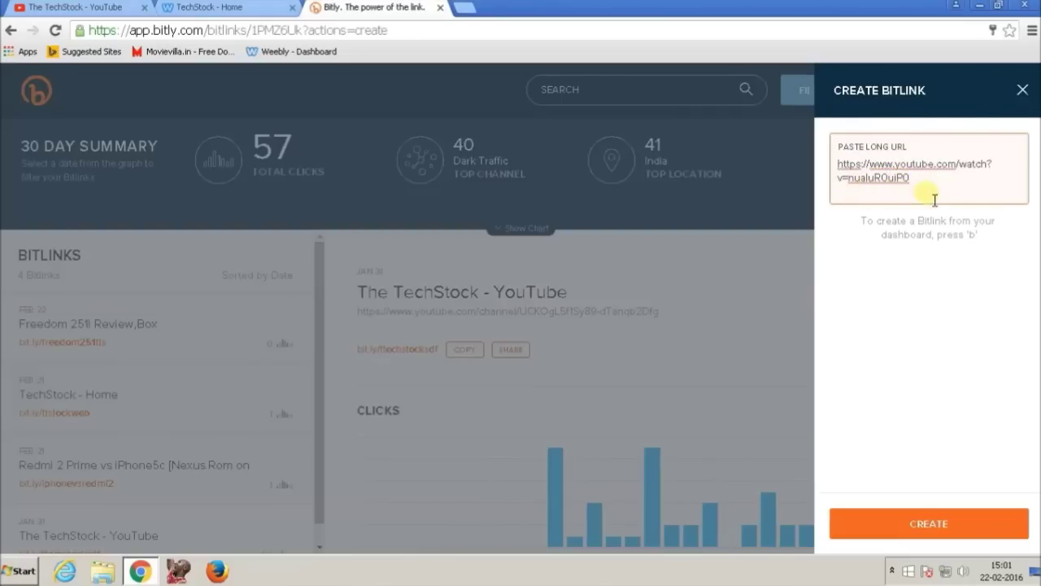
pyautogui.press('Return')
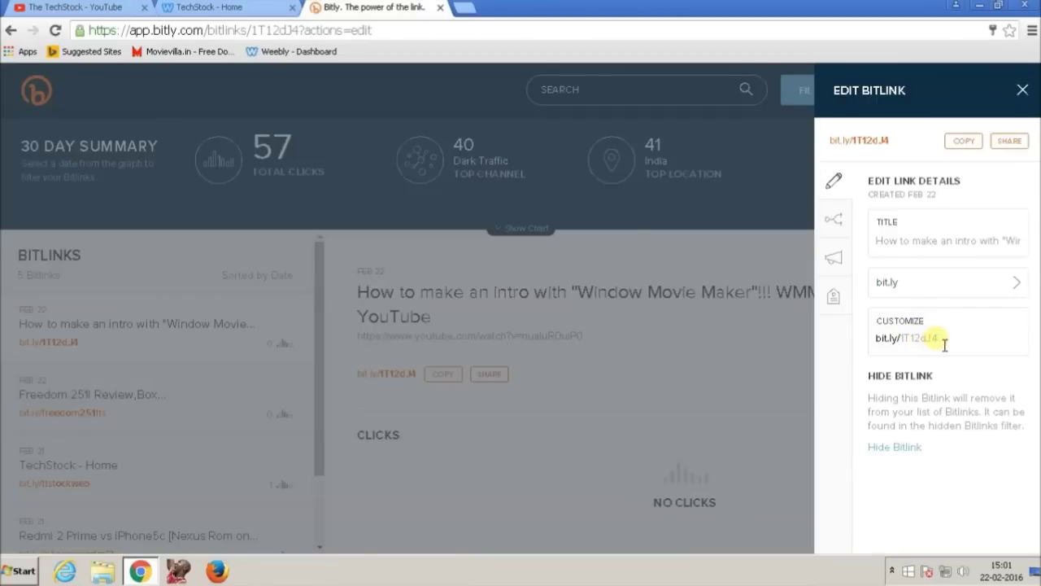
pyautogui.moveTo(945, 345); pyautogui.dragTo(873, 343)
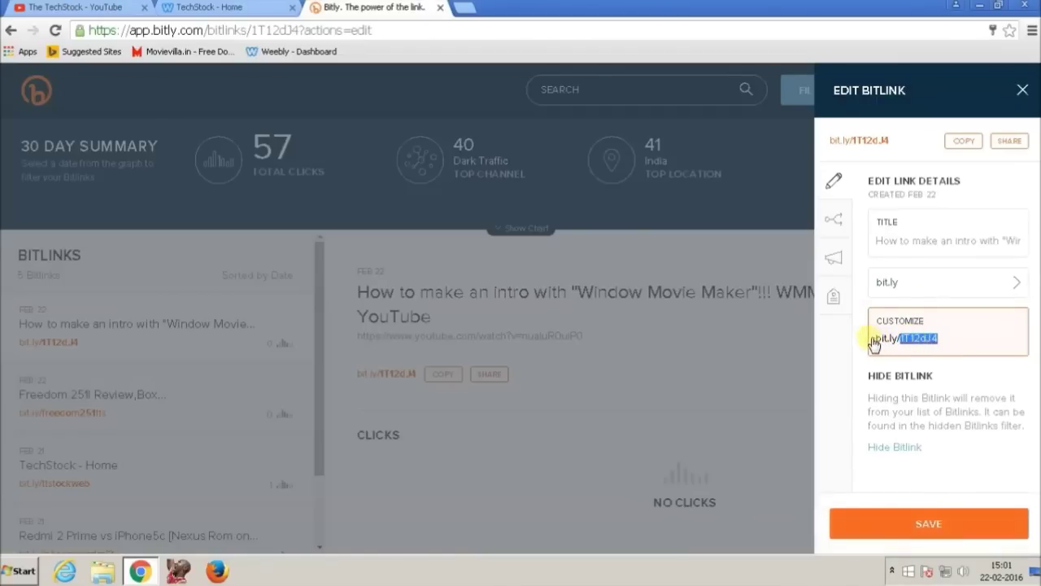
pyautogui.click(966, 342)
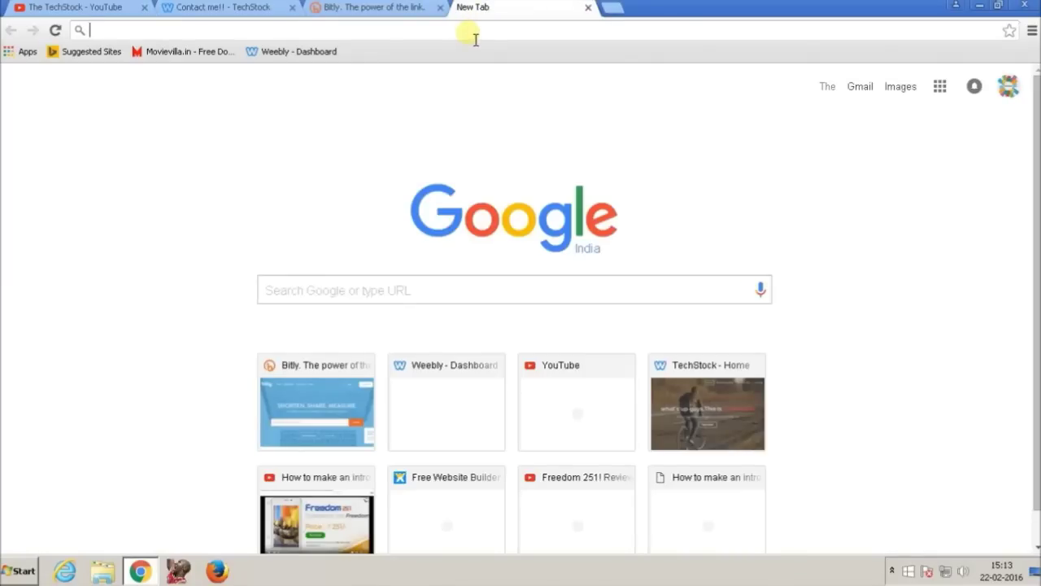
# - Test bit.ly/introwmm in a new tab, then close it and the Edit Bitlink panel
pyautogui.write('www')
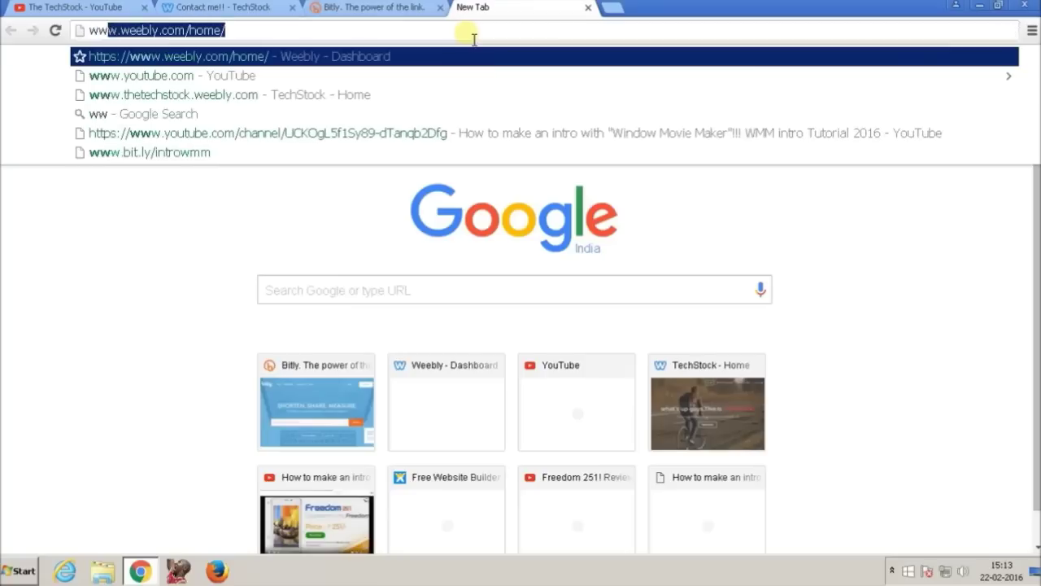
pyautogui.write('.bi')
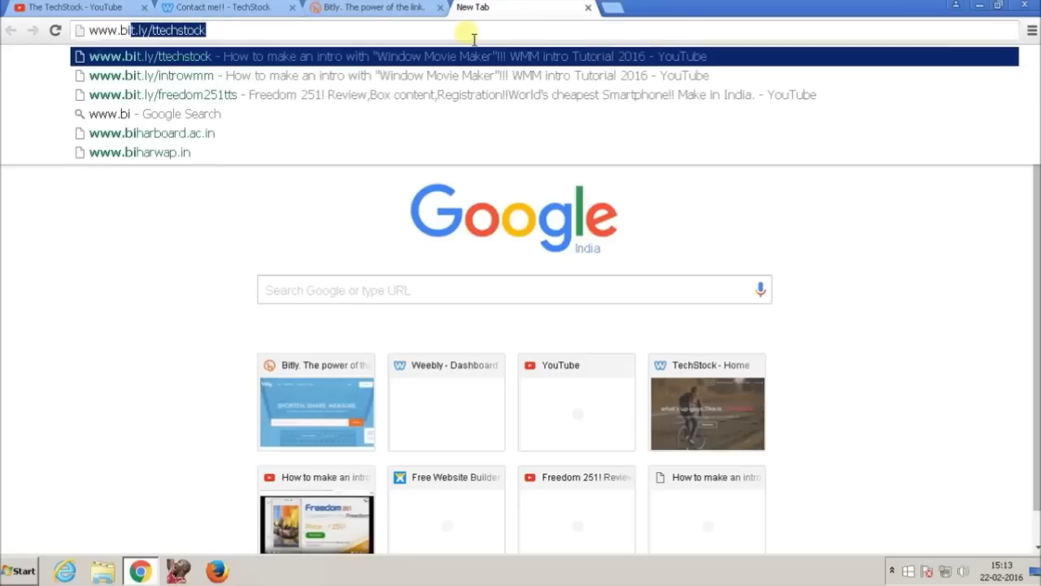
pyautogui.write('t.ly/')
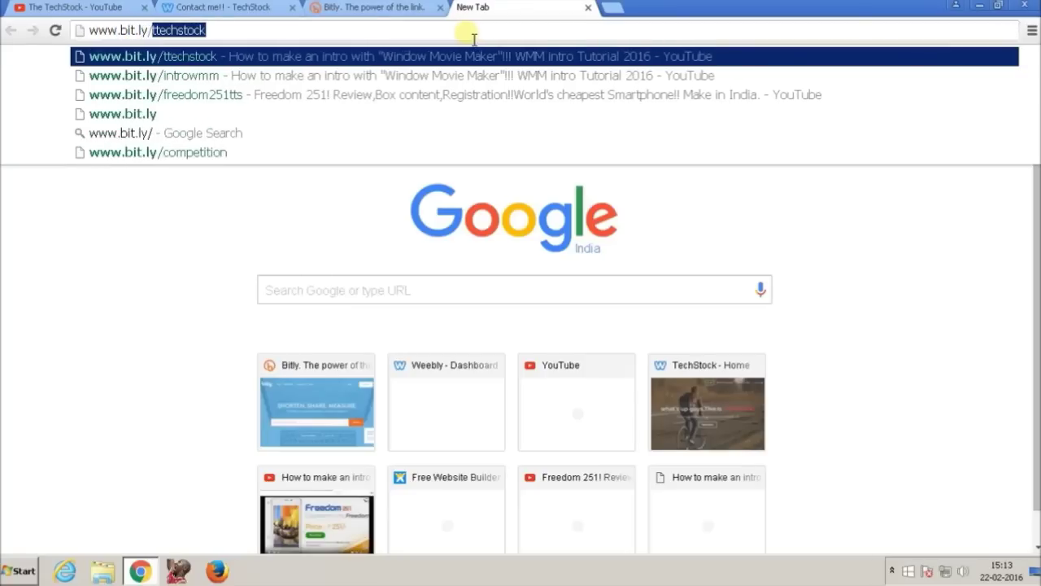
pyautogui.write('introwmm')
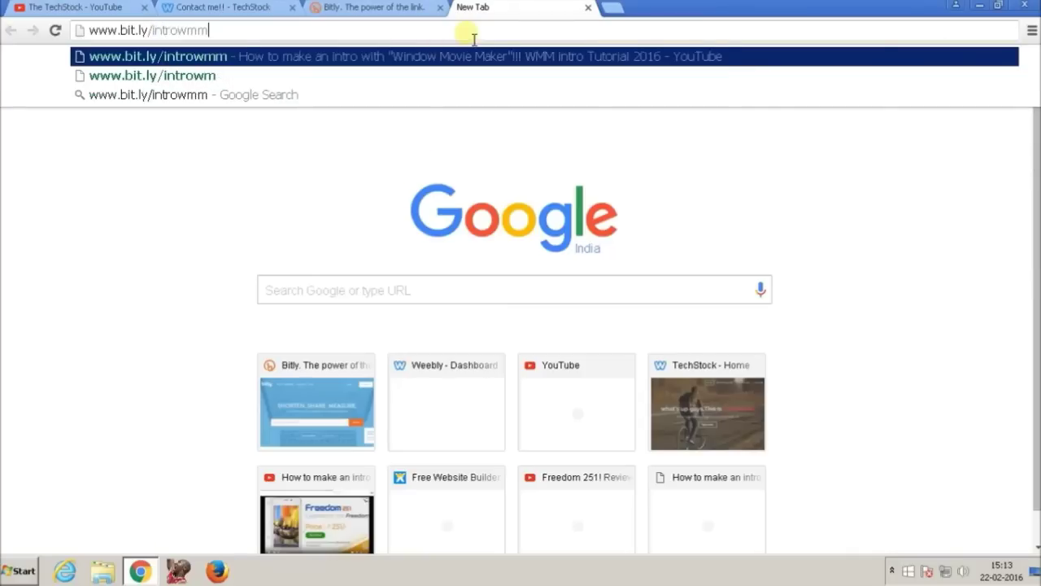
pyautogui.press('Return')
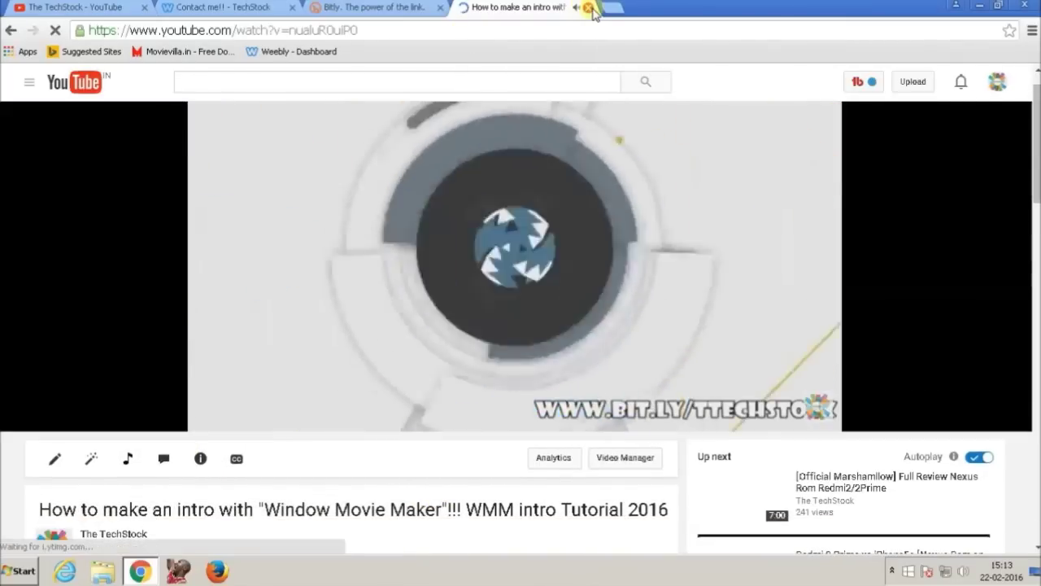
pyautogui.click(588, 8)
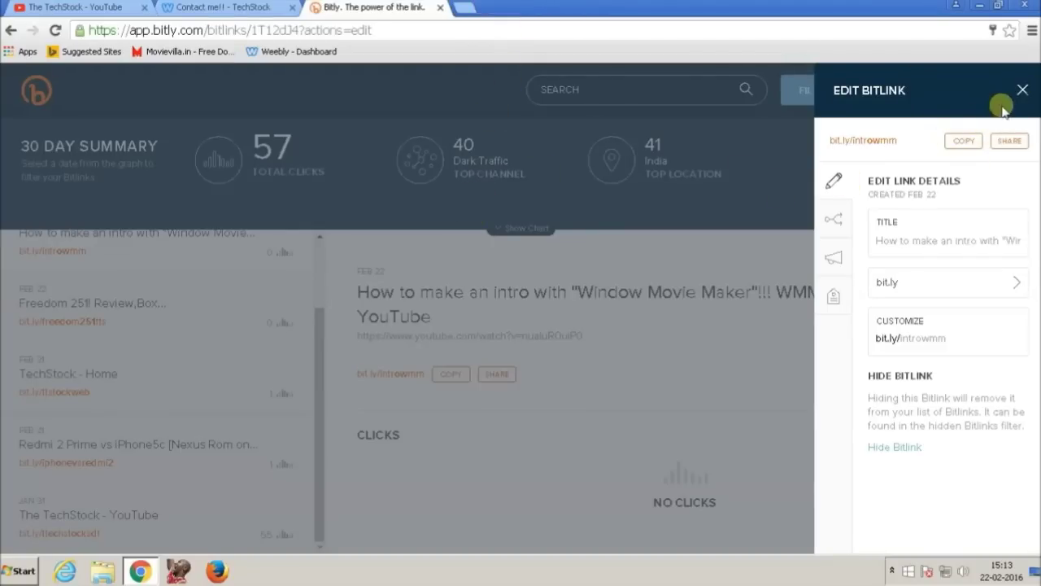
pyautogui.click(1022, 90)
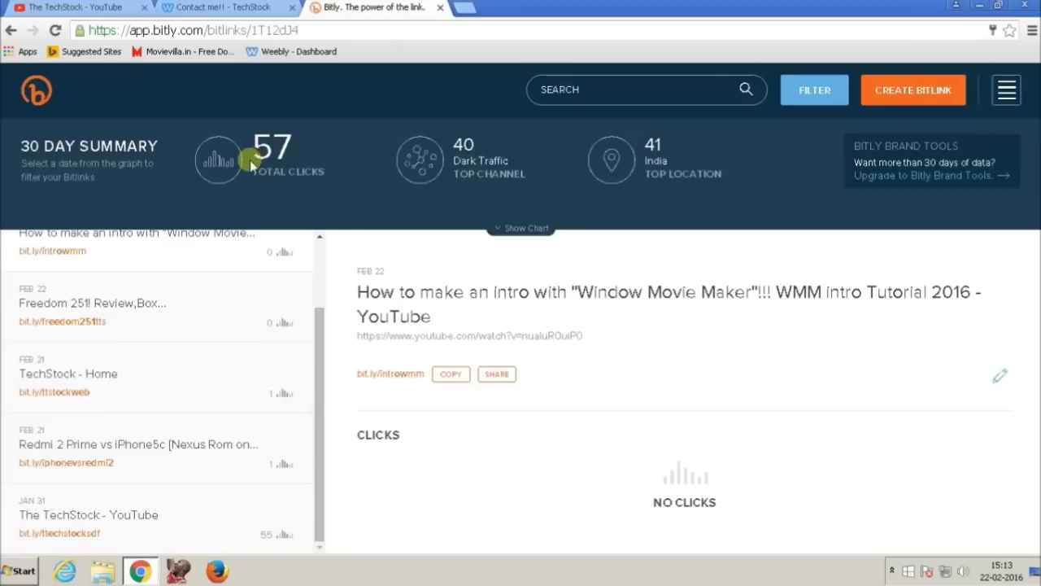